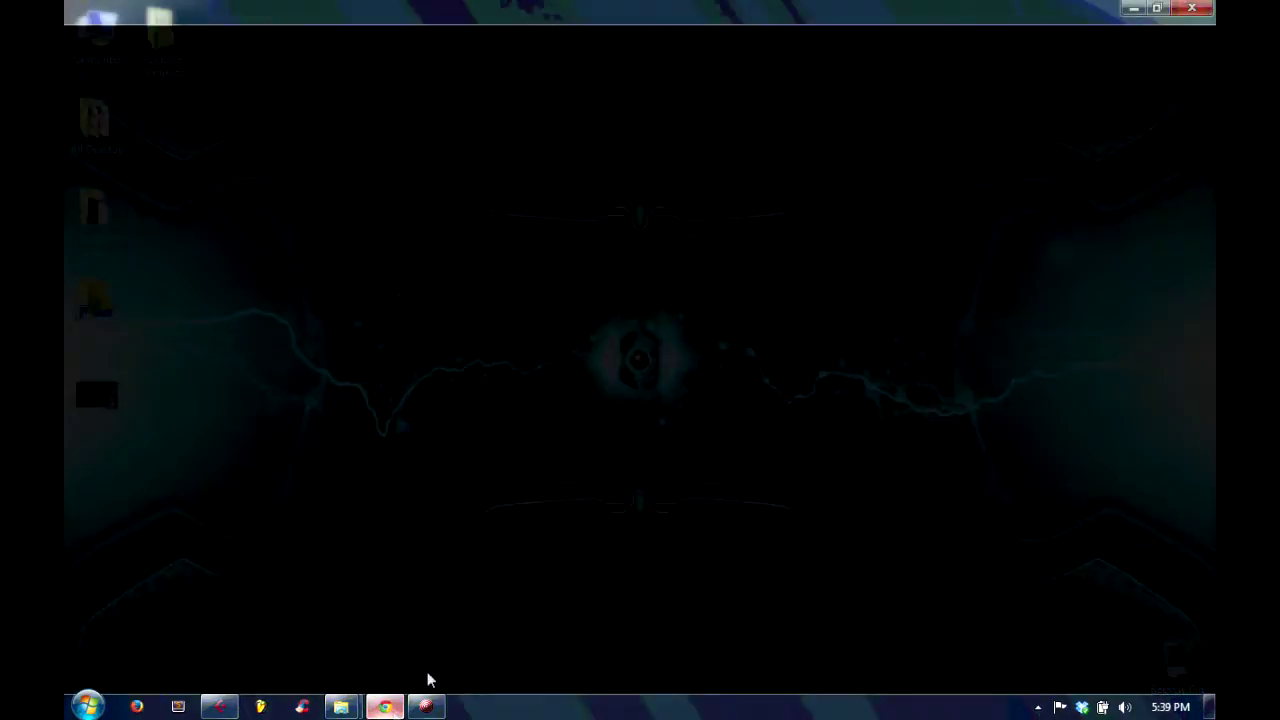
Step: Bring up the freeSFX footsteps results and scroll through the gravel footstep sounds
click(428, 702)
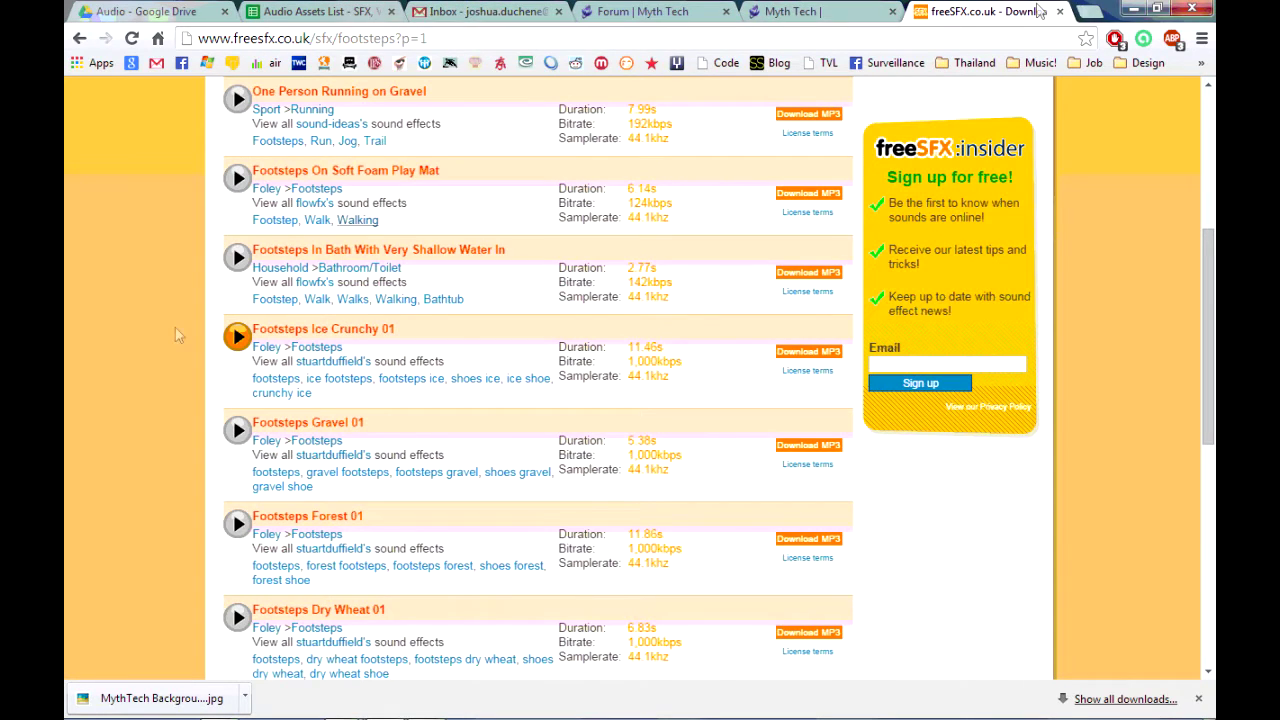
scroll(175, 327, up, 4)
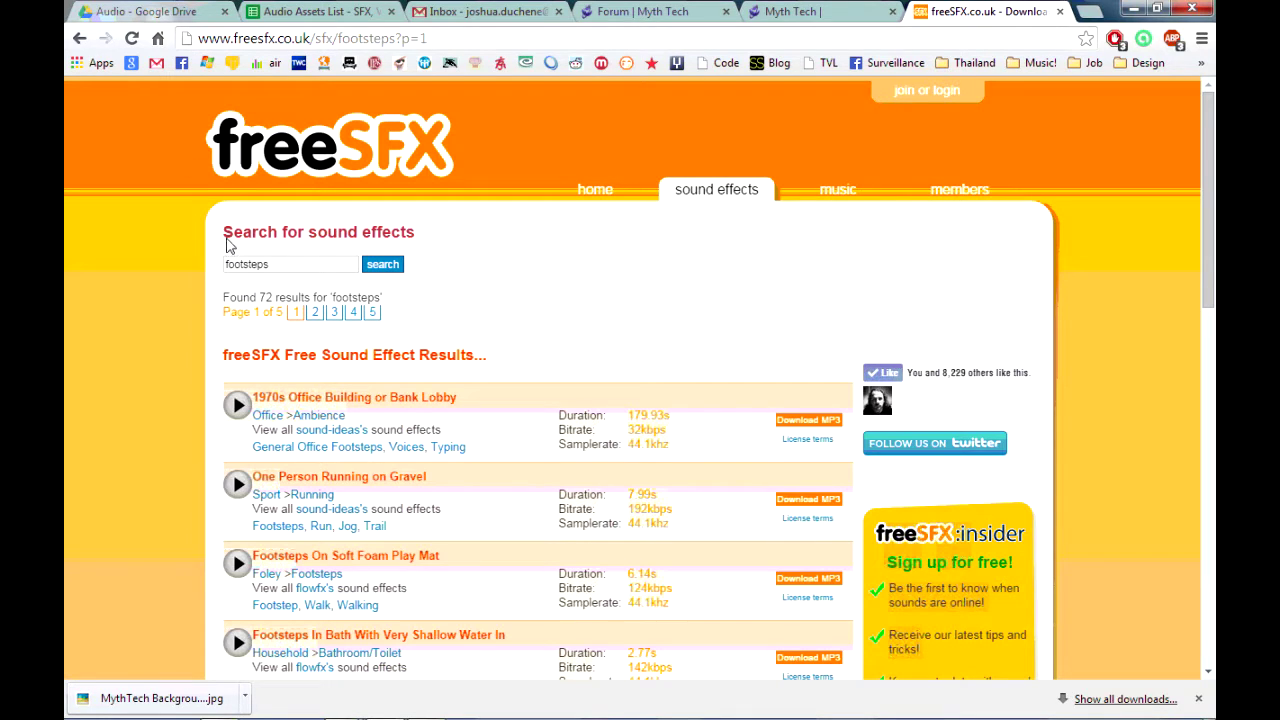
drag(226, 245, 416, 236)
click(416, 236)
scroll(197, 303, down, 2)
scroll(196, 309, down, 1)
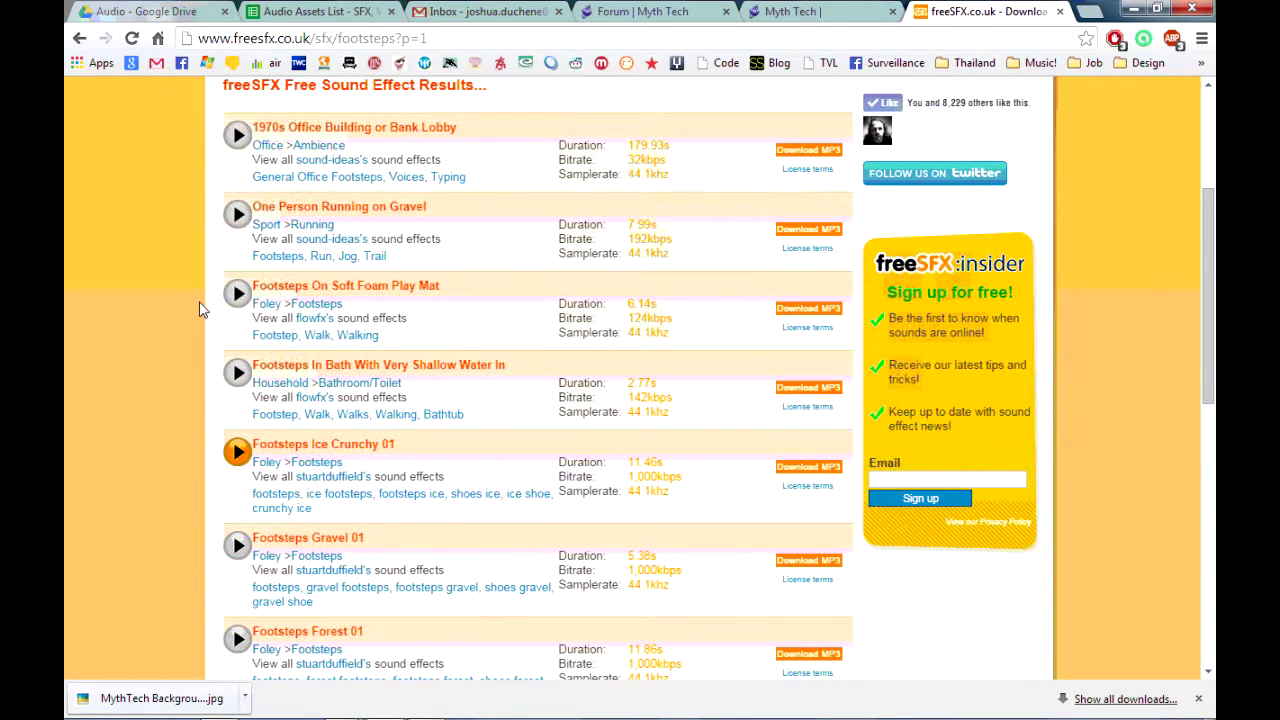
scroll(199, 310, down, 1)
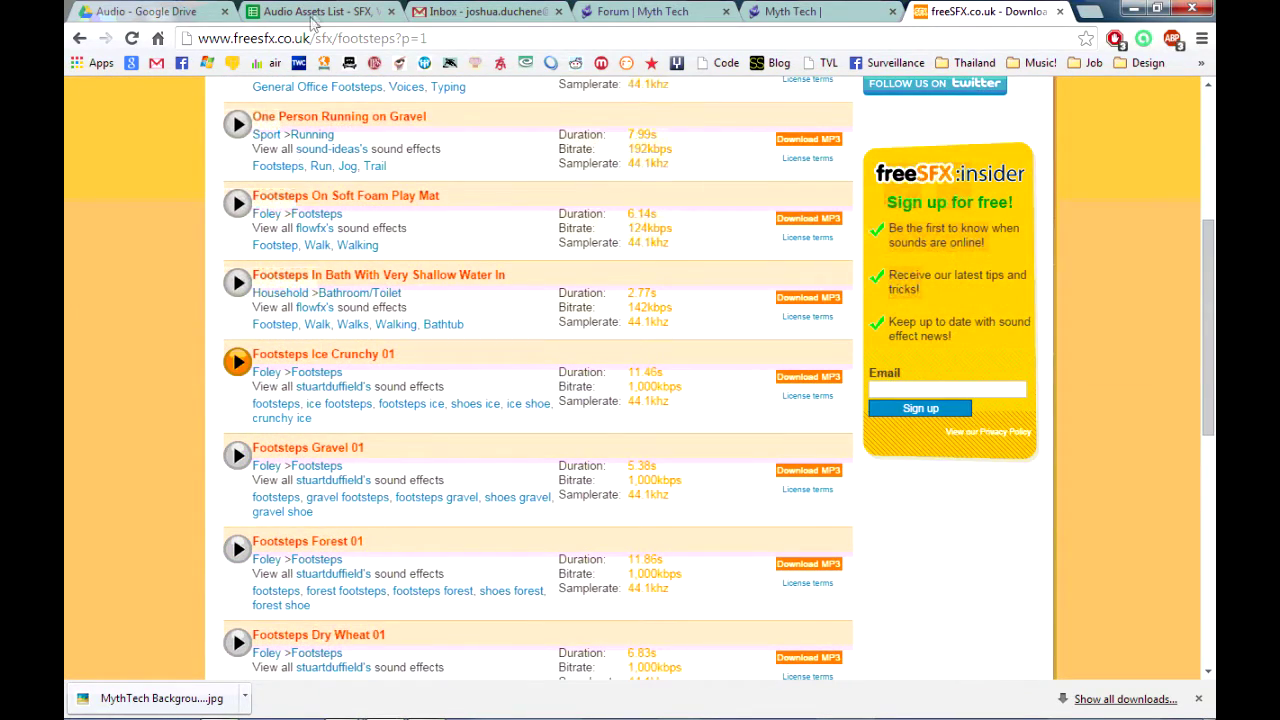
click(313, 13)
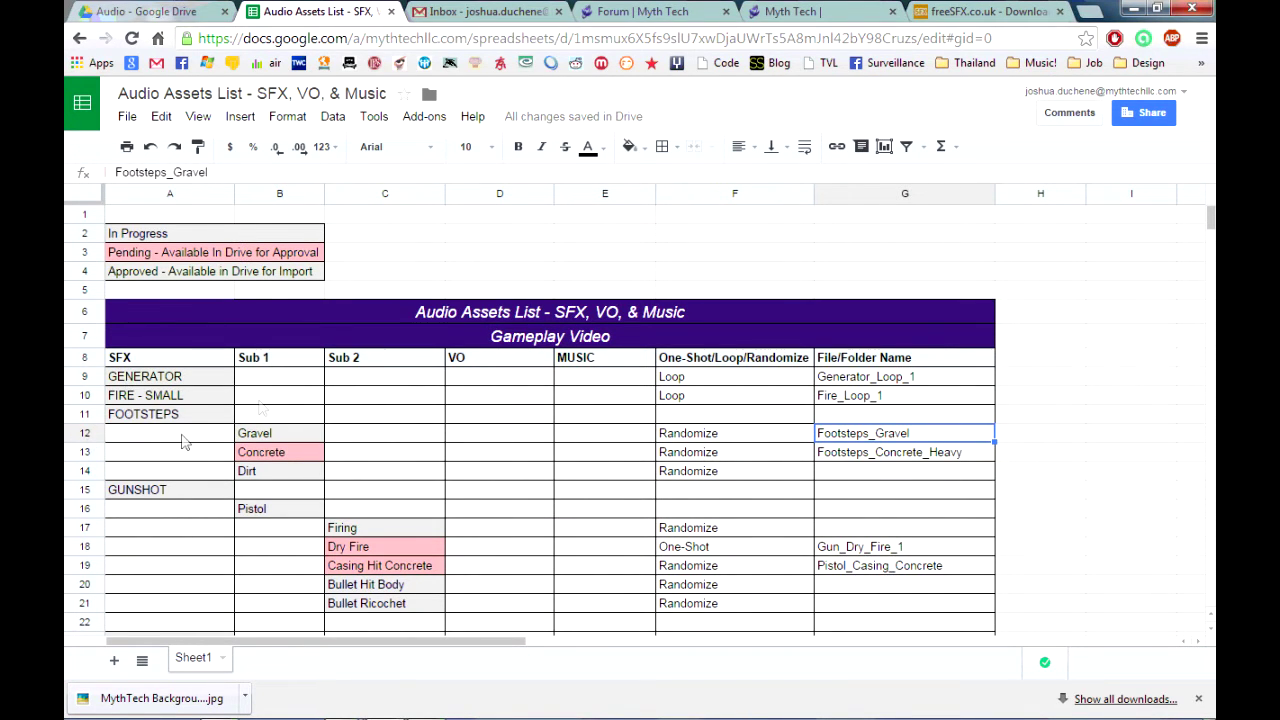
Step: Scroll the Audio Assets List to check the Footsteps_Gravel row under FOOTSTEPS
scroll(266, 410, down, 6)
scroll(316, 458, up, 6)
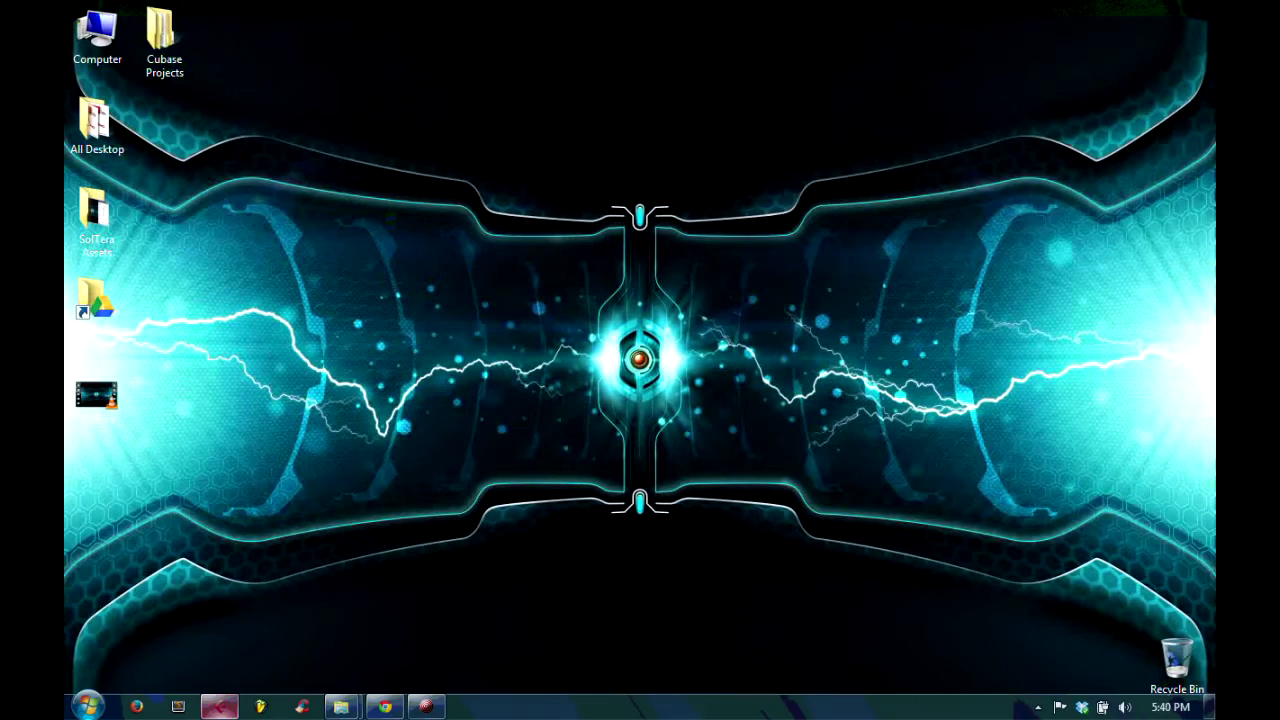
Step: Look over Footsteps_Gravel_1 through 5 in Explorer, then minimize it and return to Cubase
mouse_move(340, 706)
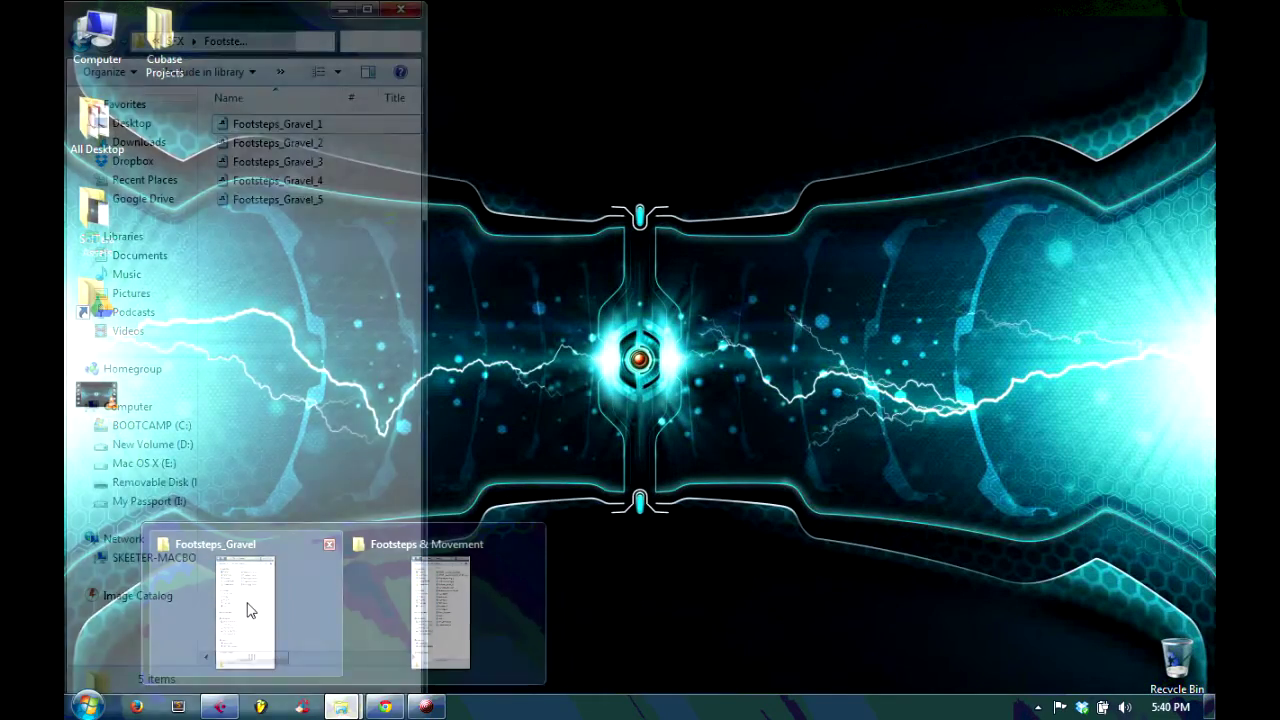
click(249, 609)
drag(279, 282, 214, 118)
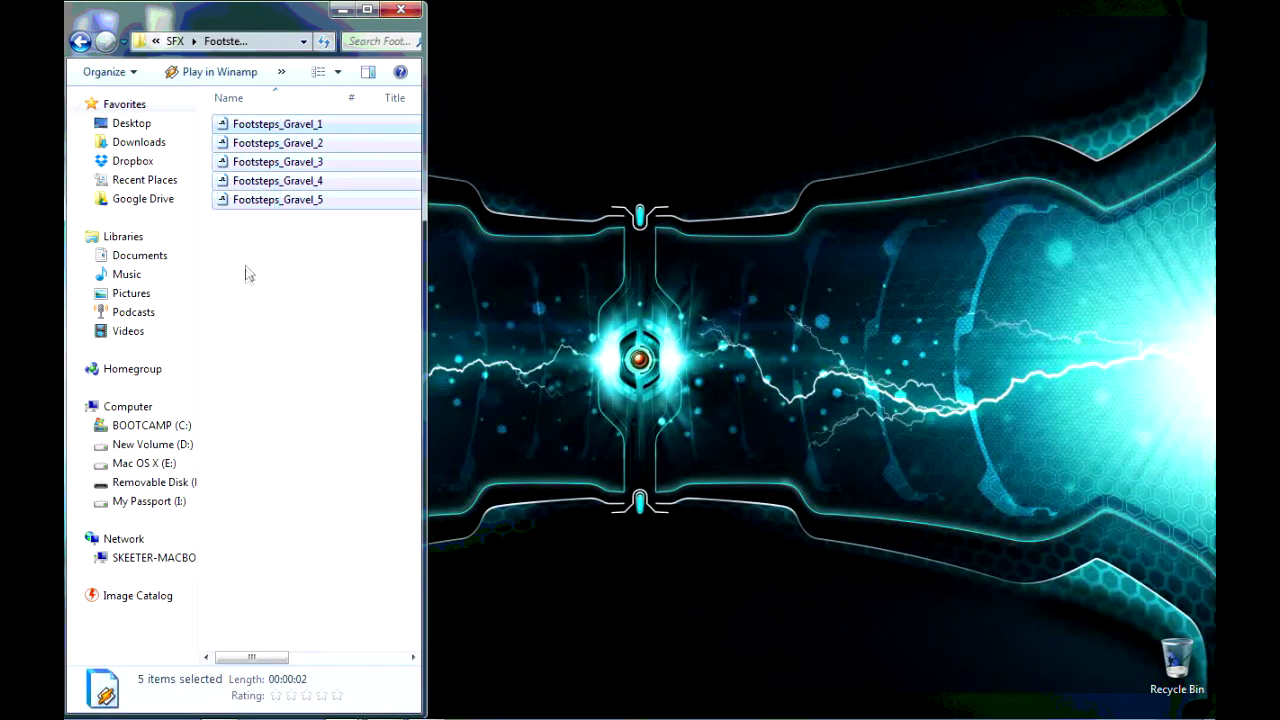
click(281, 221)
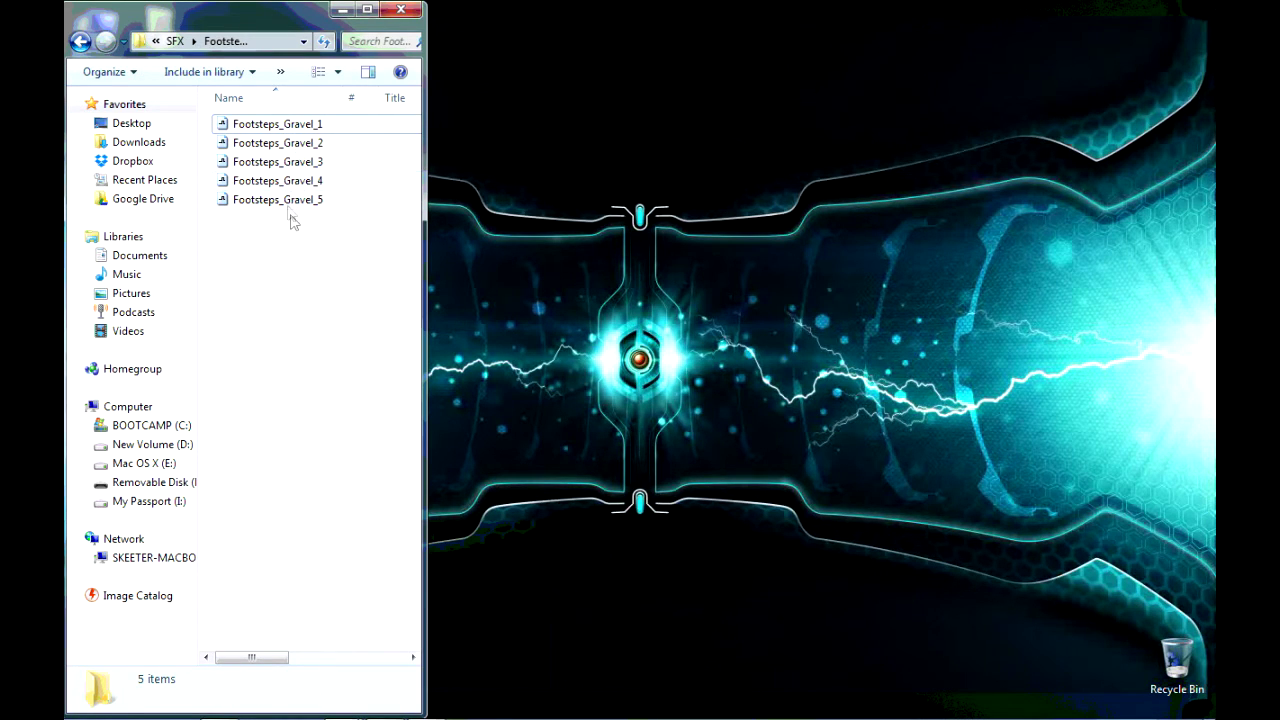
click(343, 10)
click(219, 707)
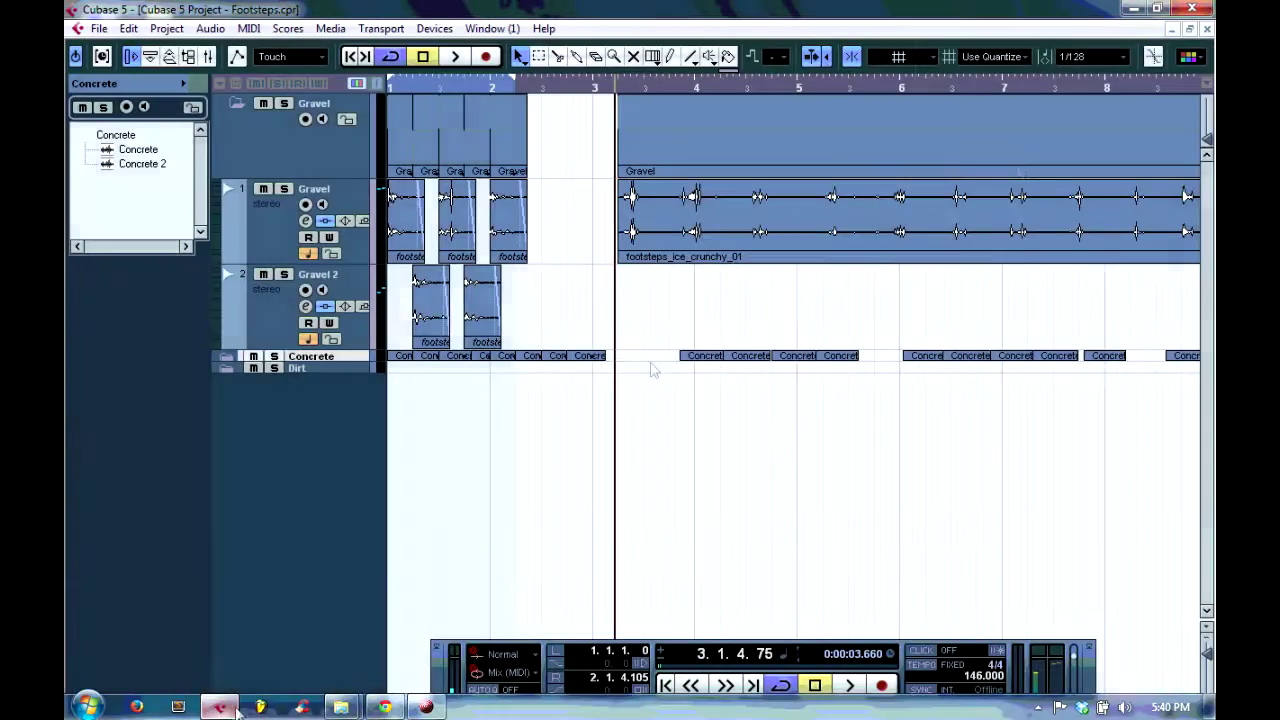
Step: Review the Gravel track's Maximizer and StudioEQ (Rock Guitar preset) inserts, then start playback
click(392, 706)
click(985, 11)
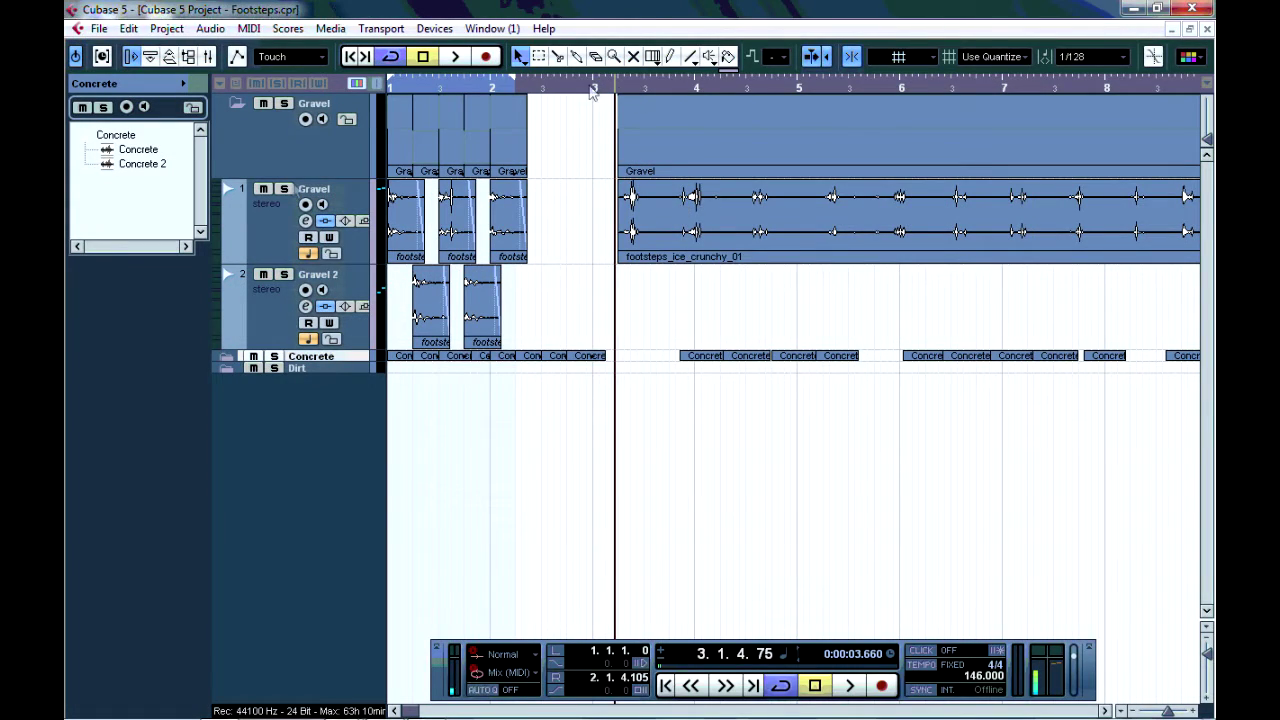
click(334, 200)
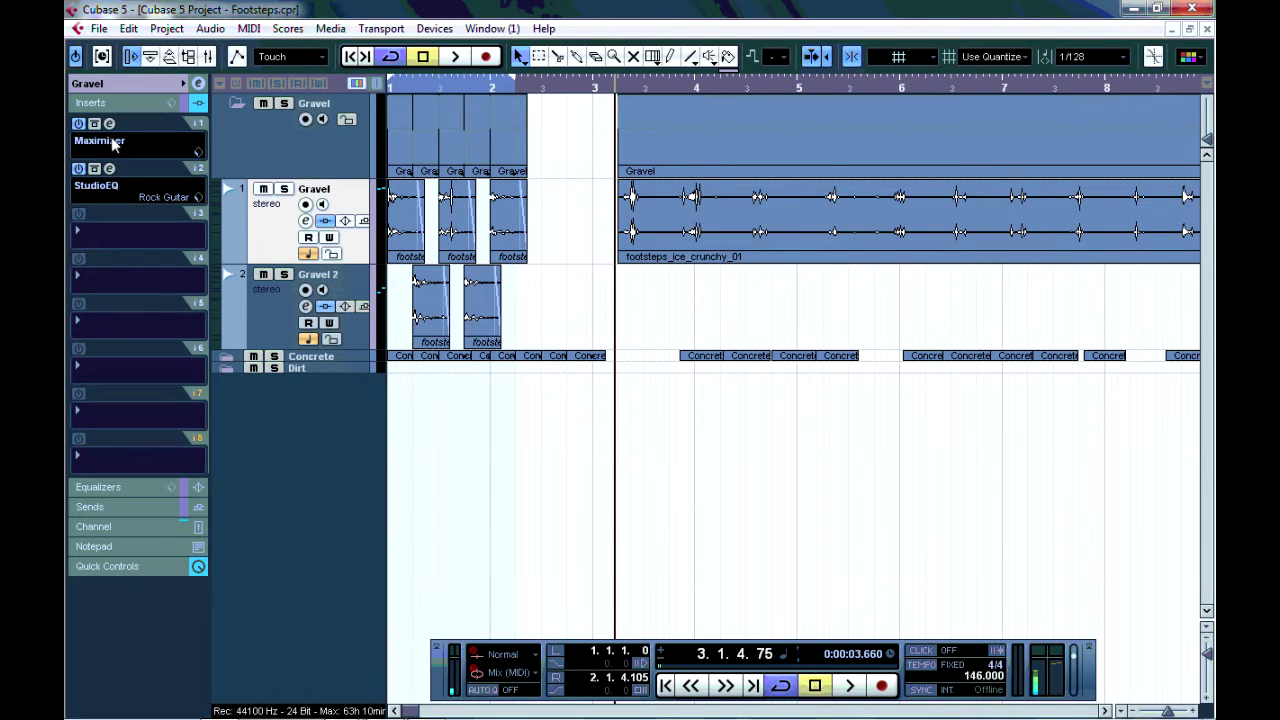
click(109, 123)
click(109, 123)
click(109, 168)
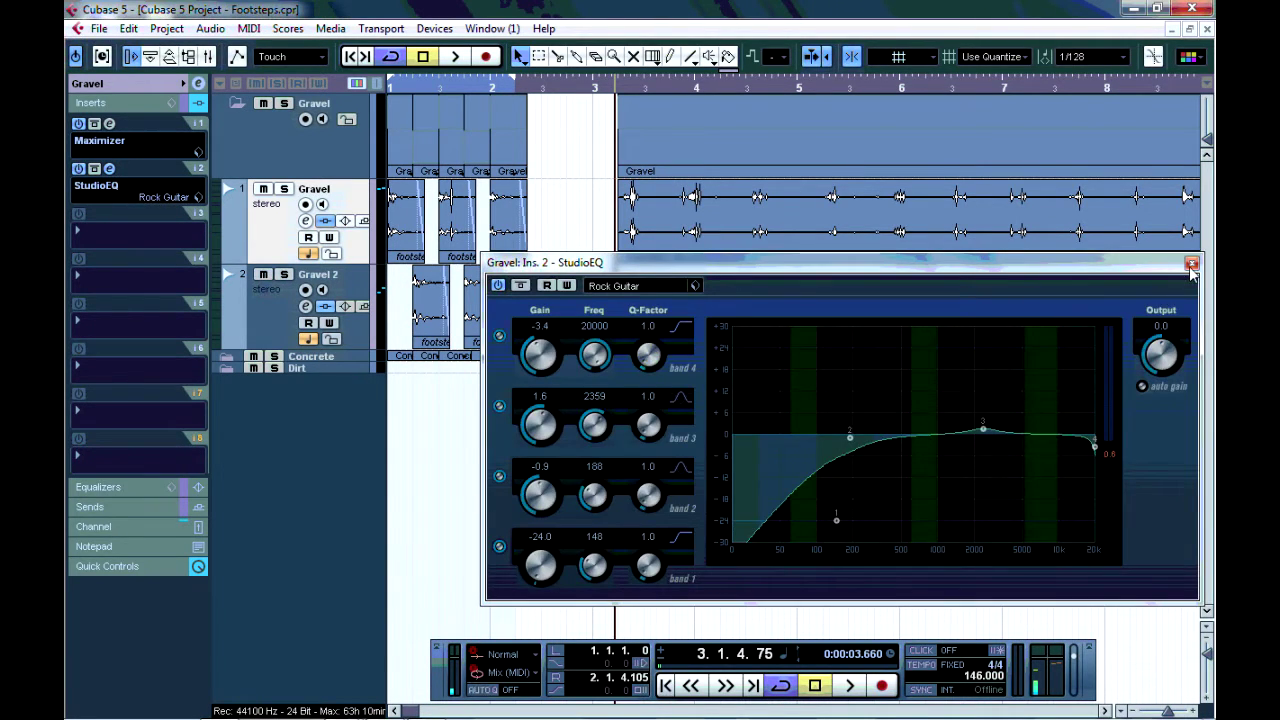
click(1191, 264)
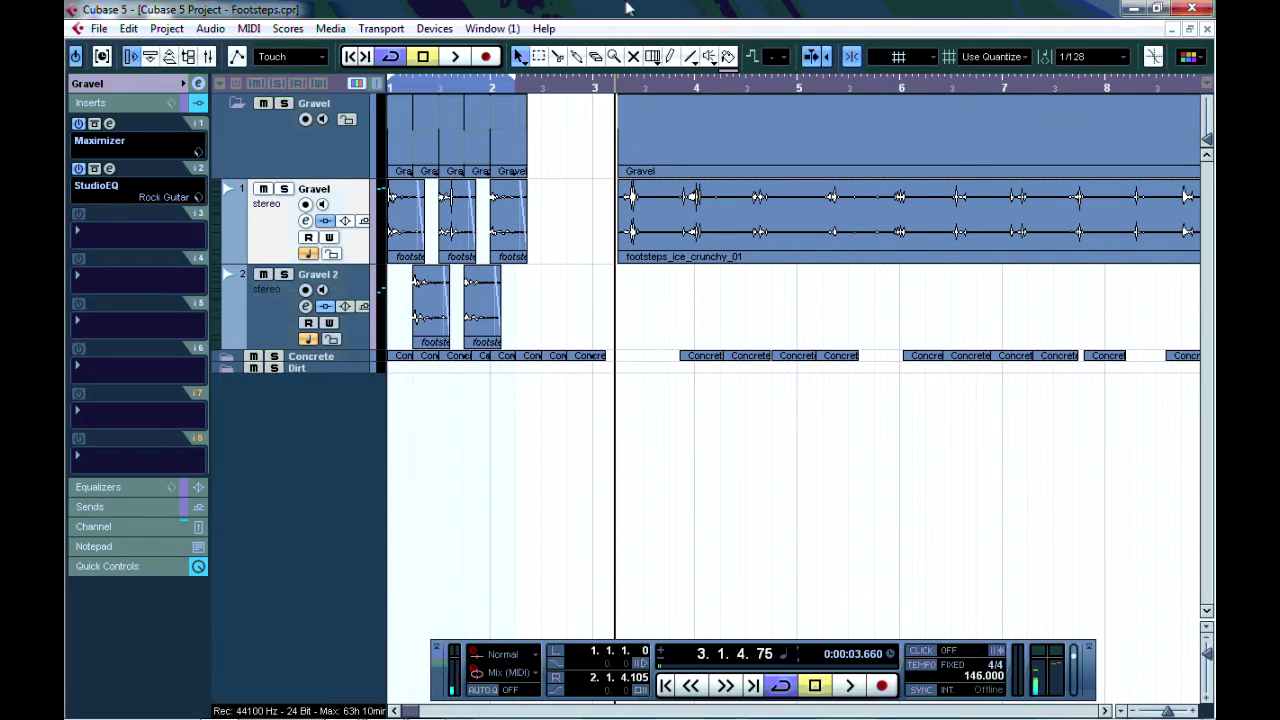
key(space)
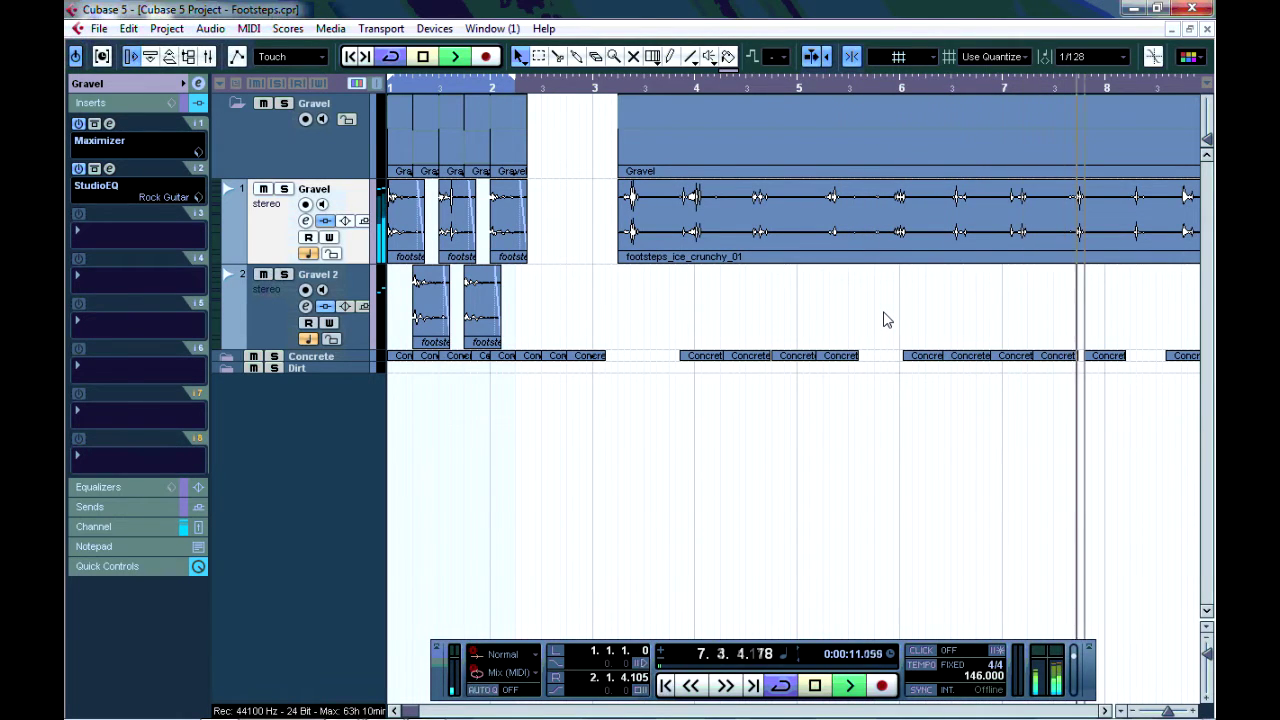
Step: Stop playback and return the project position to bar 1
key(space)
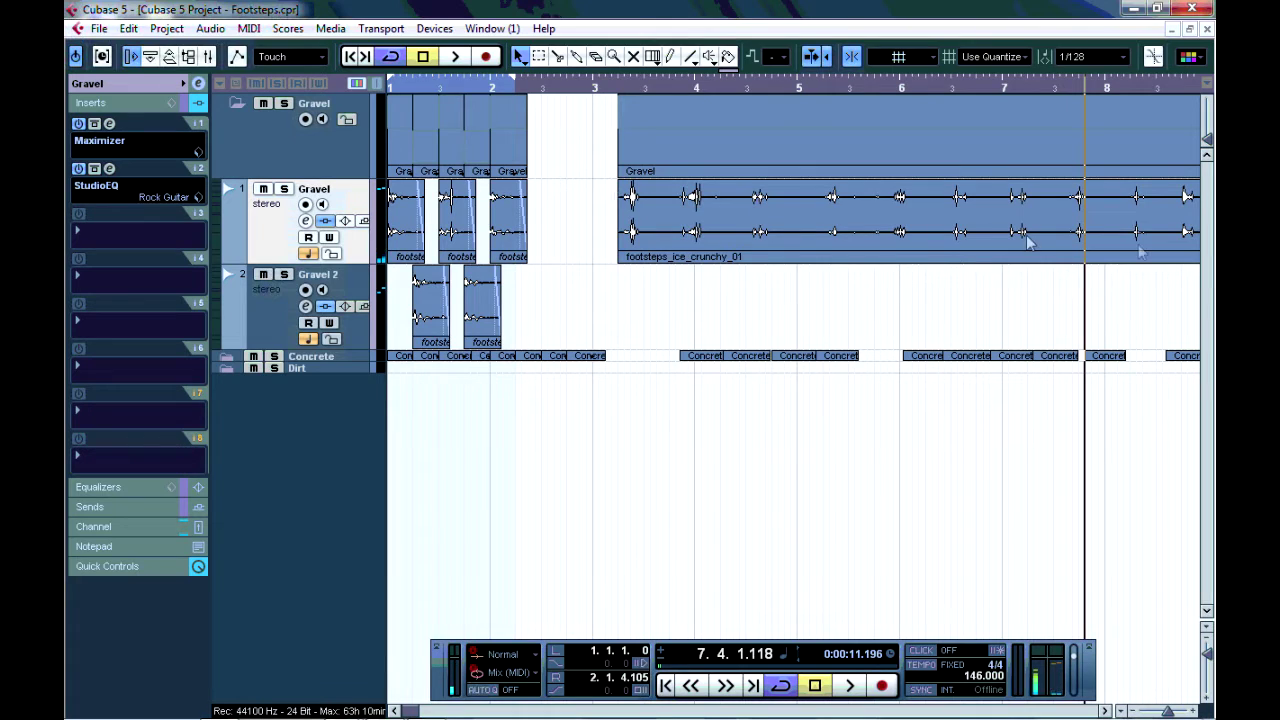
click(406, 86)
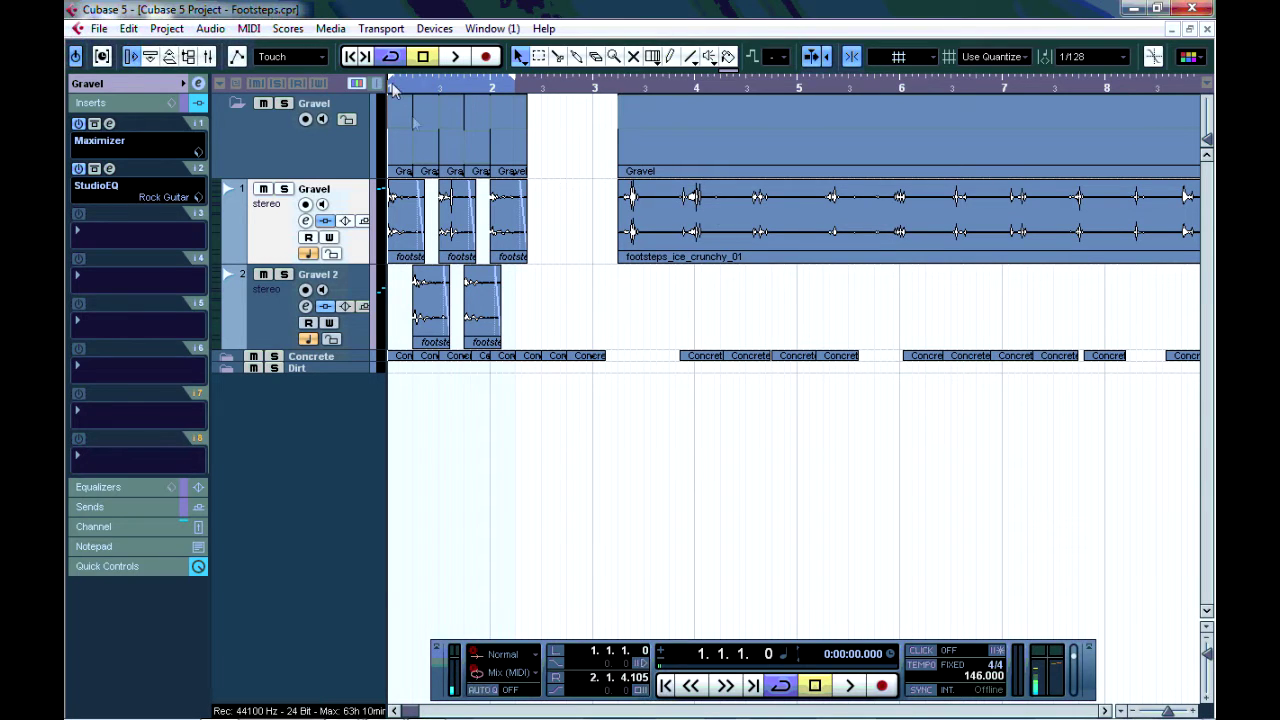
Step: Zoom in and duplicate the overlapping gravel clip pair twice across both Gravel tracks
key(h)
key(h)
key(h)
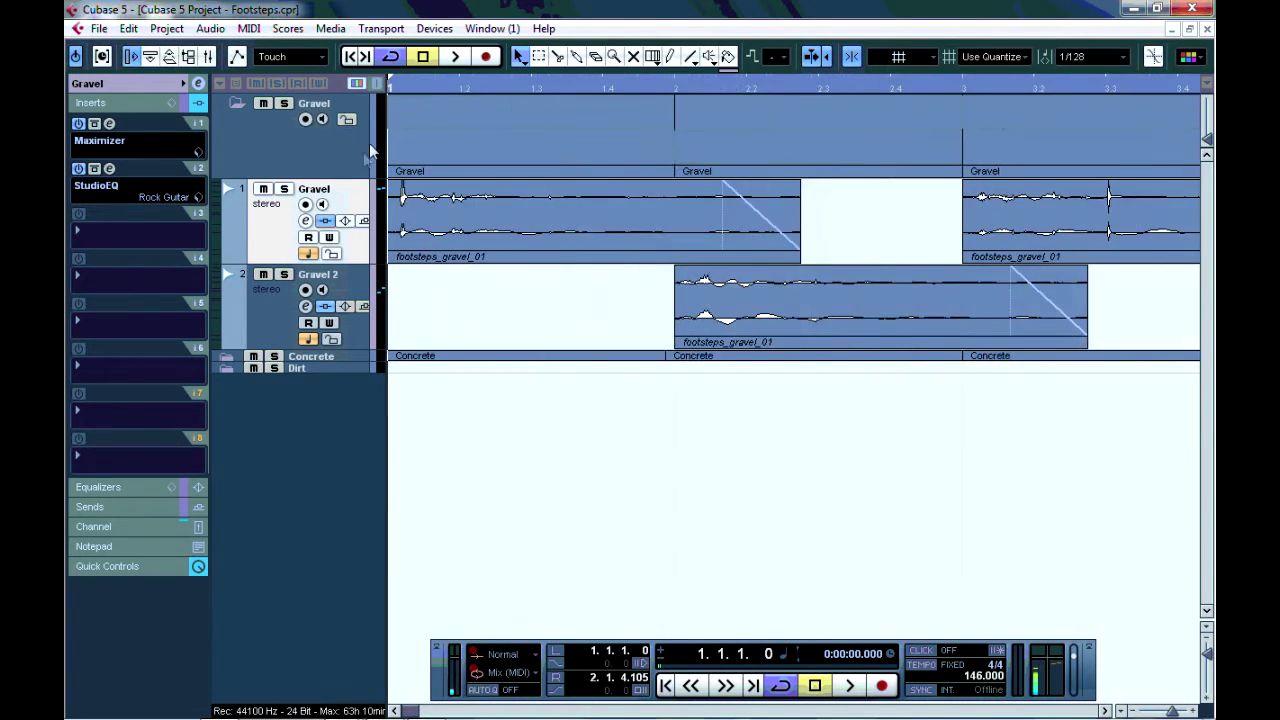
key(h)
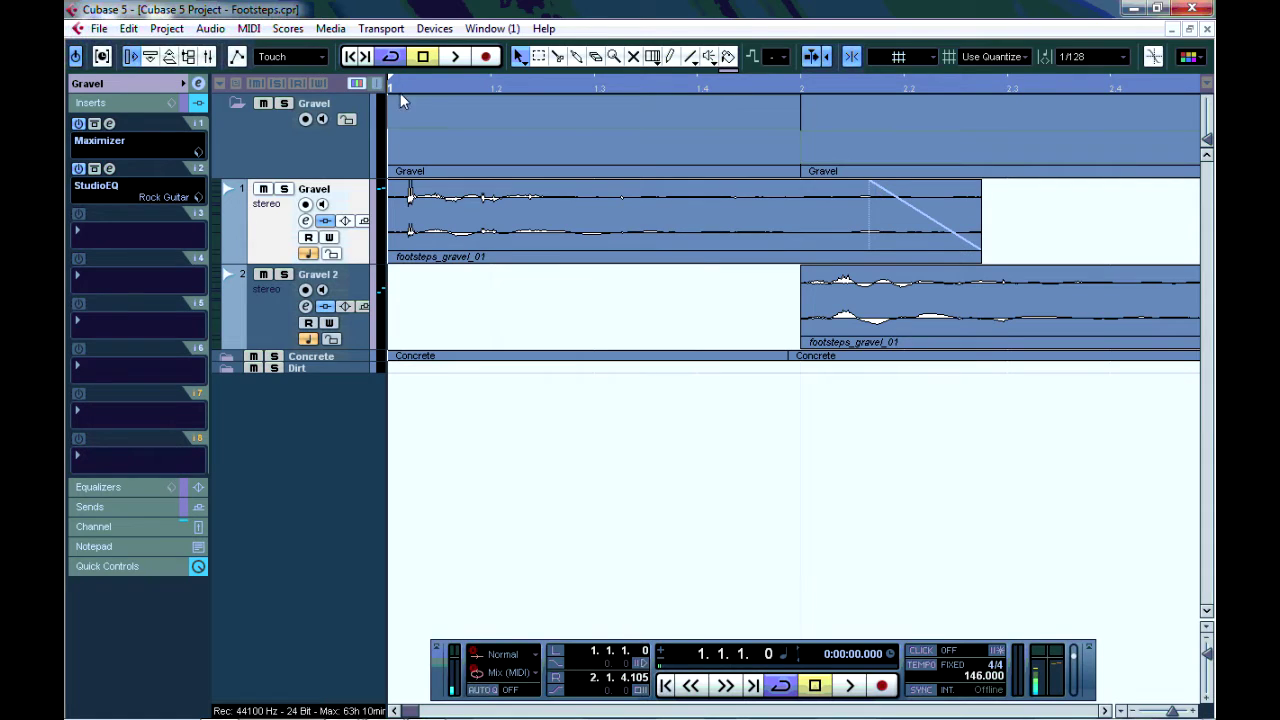
key(ctrl+d)
key(ctrl+d)
key(g)
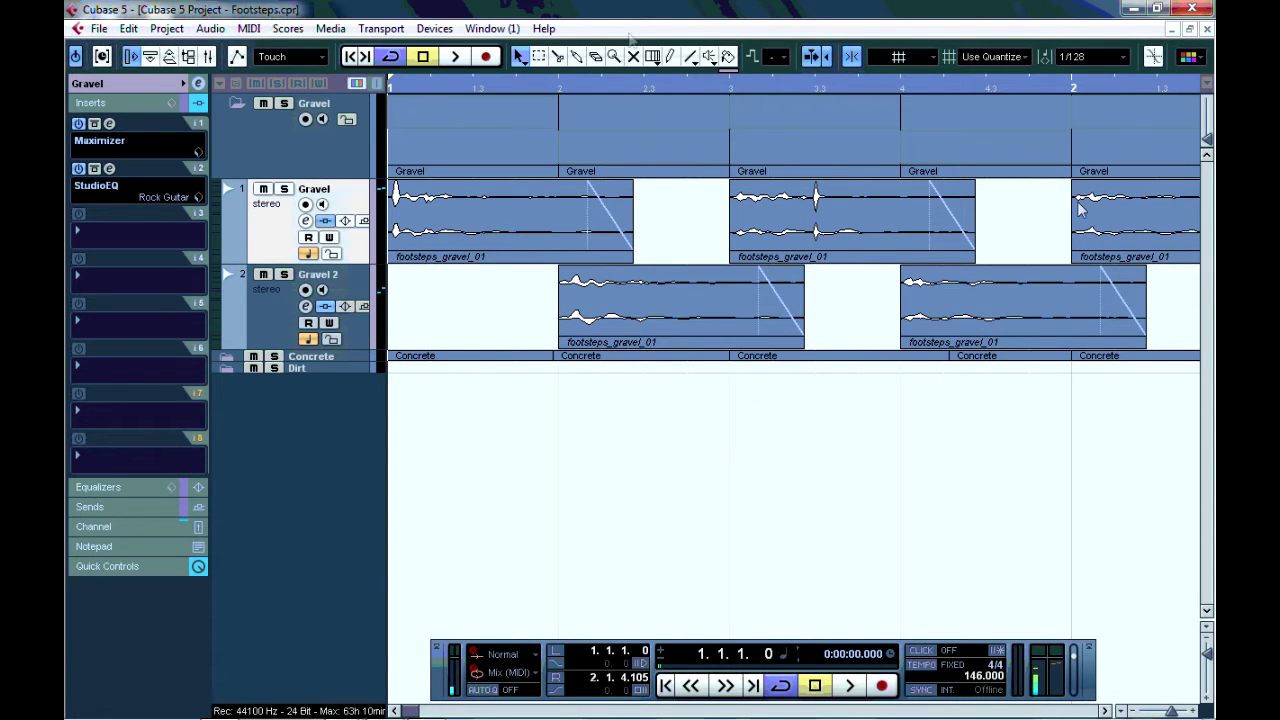
drag(450, 88, 440, 80)
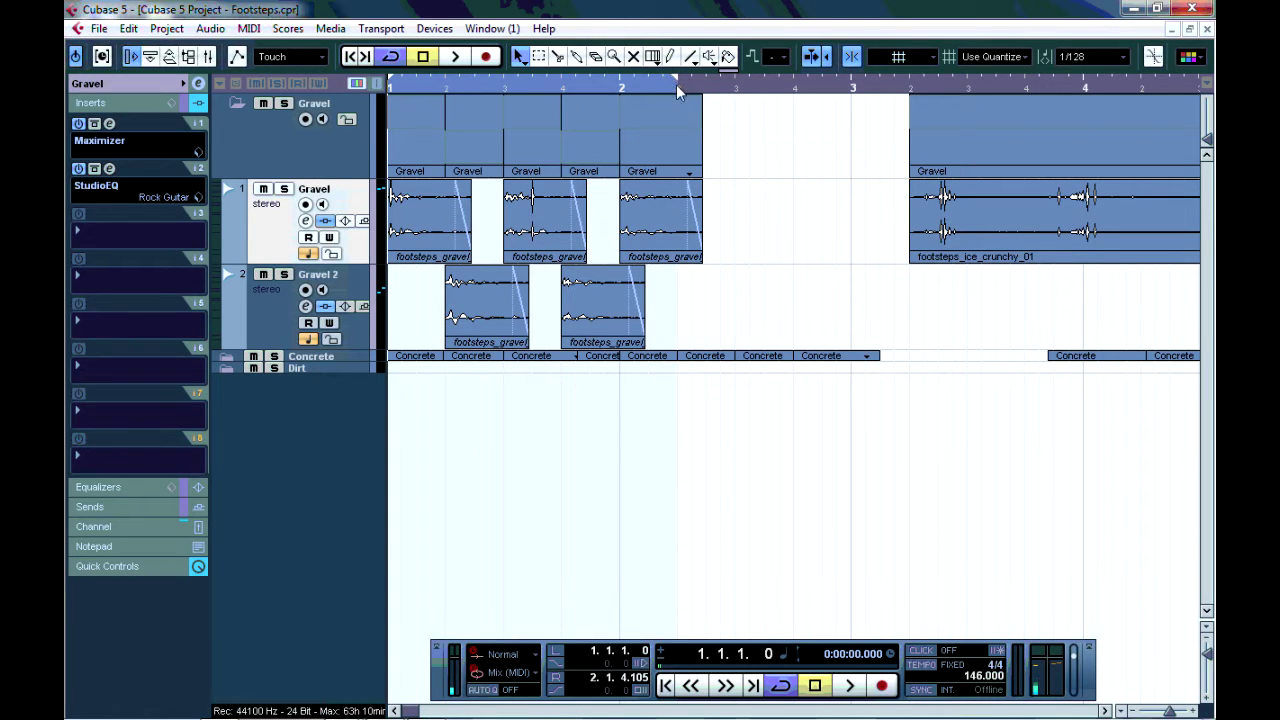
Step: Set the right locator to 2.2.1.0, audition the footstep loop, and minimize Cubase
drag(676, 84, 677, 84)
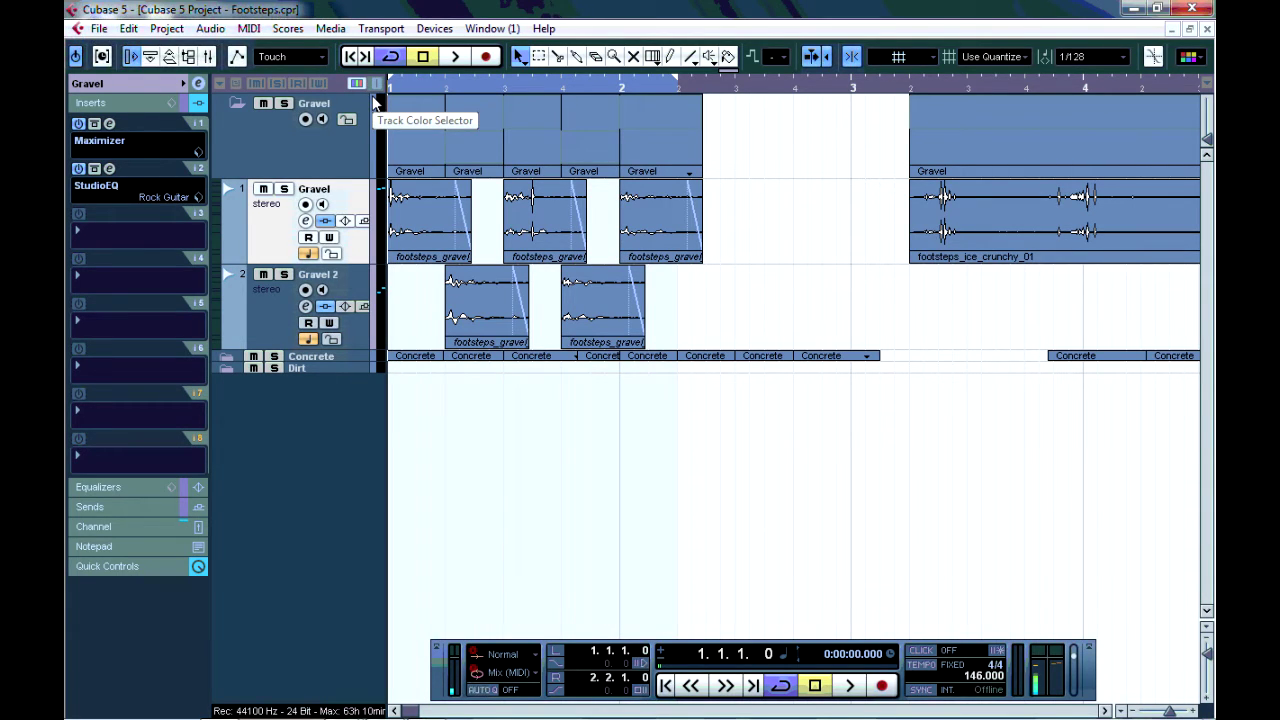
key(space)
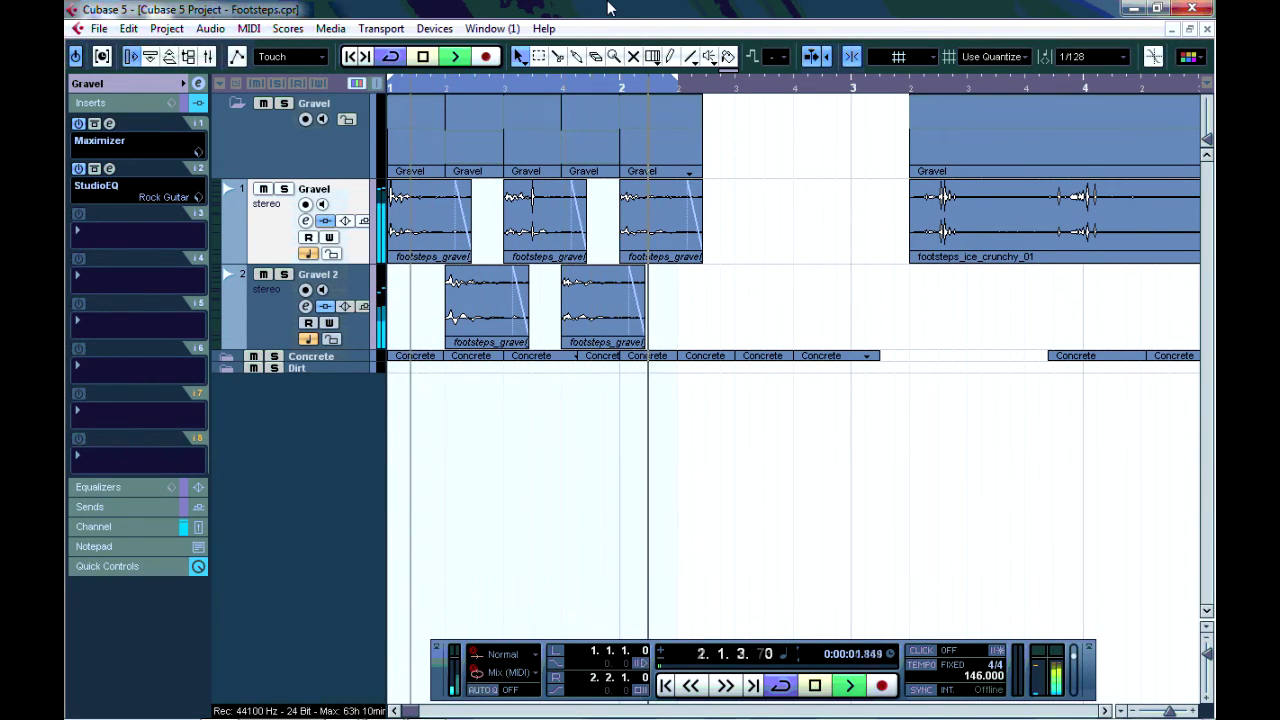
key(space)
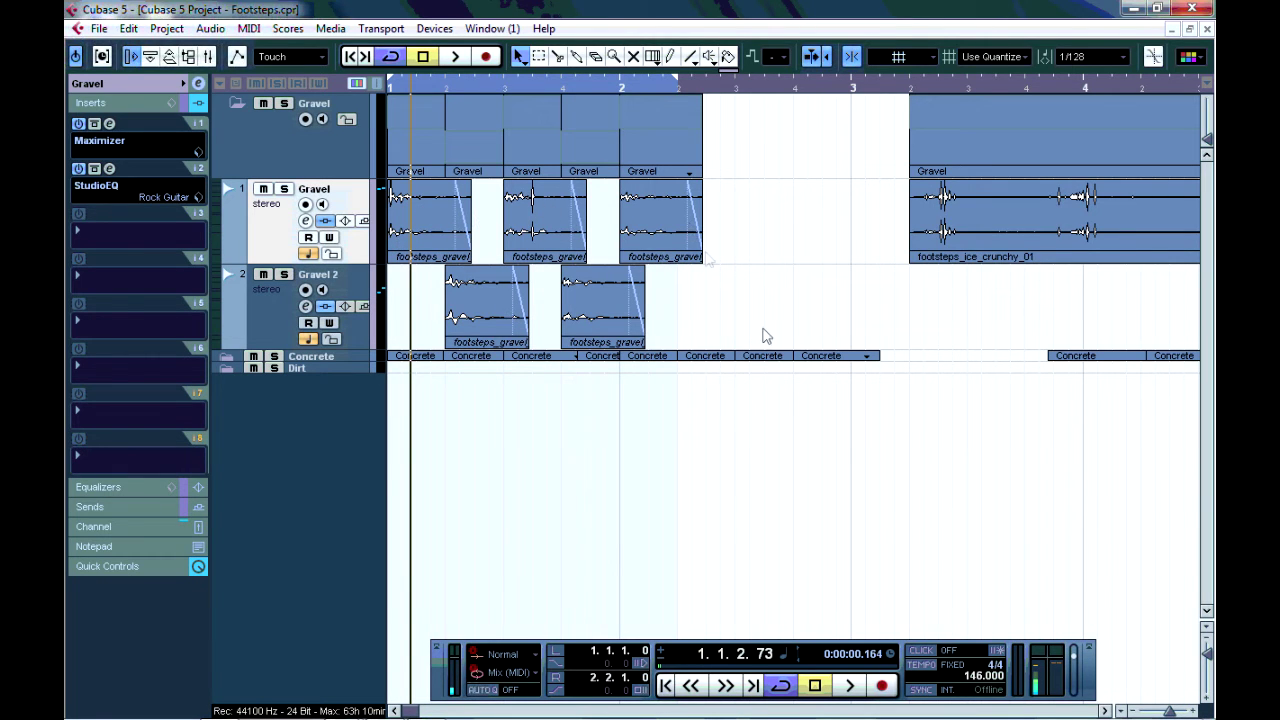
click(1133, 8)
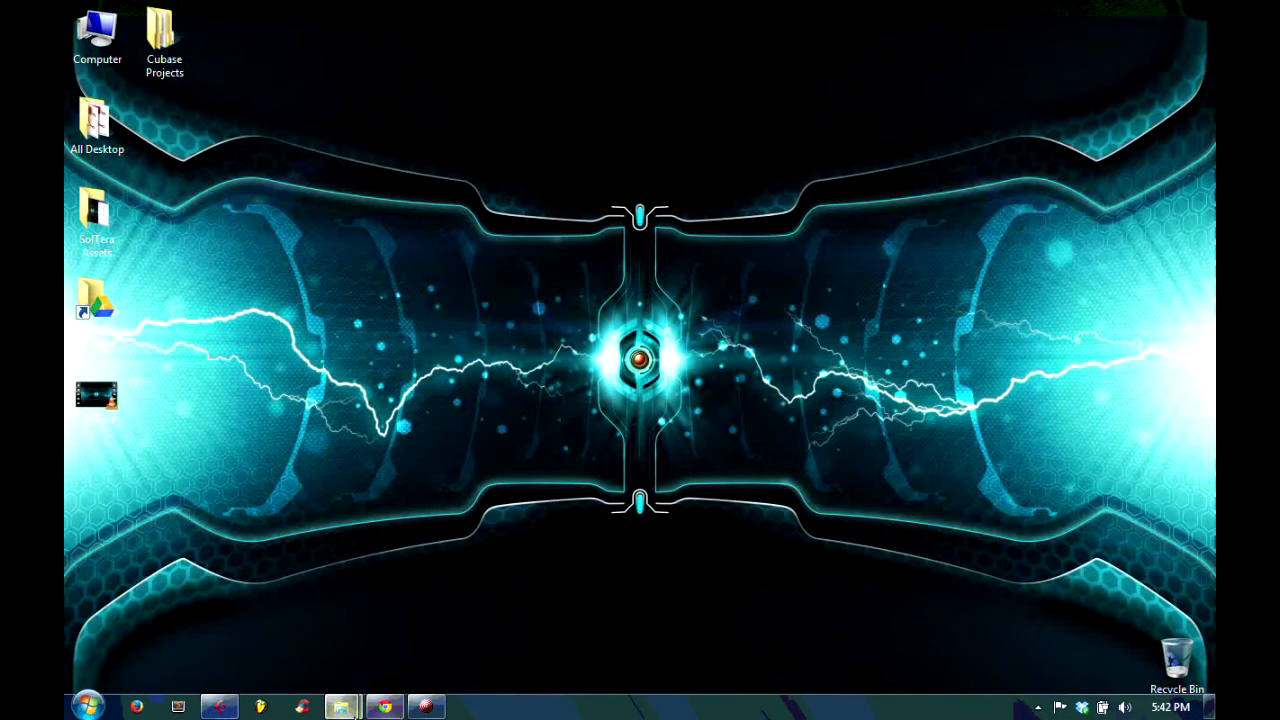
Step: Restore and re-minimize Cubase, then bring up the Audio Assets List spreadsheet in Chrome
click(220, 707)
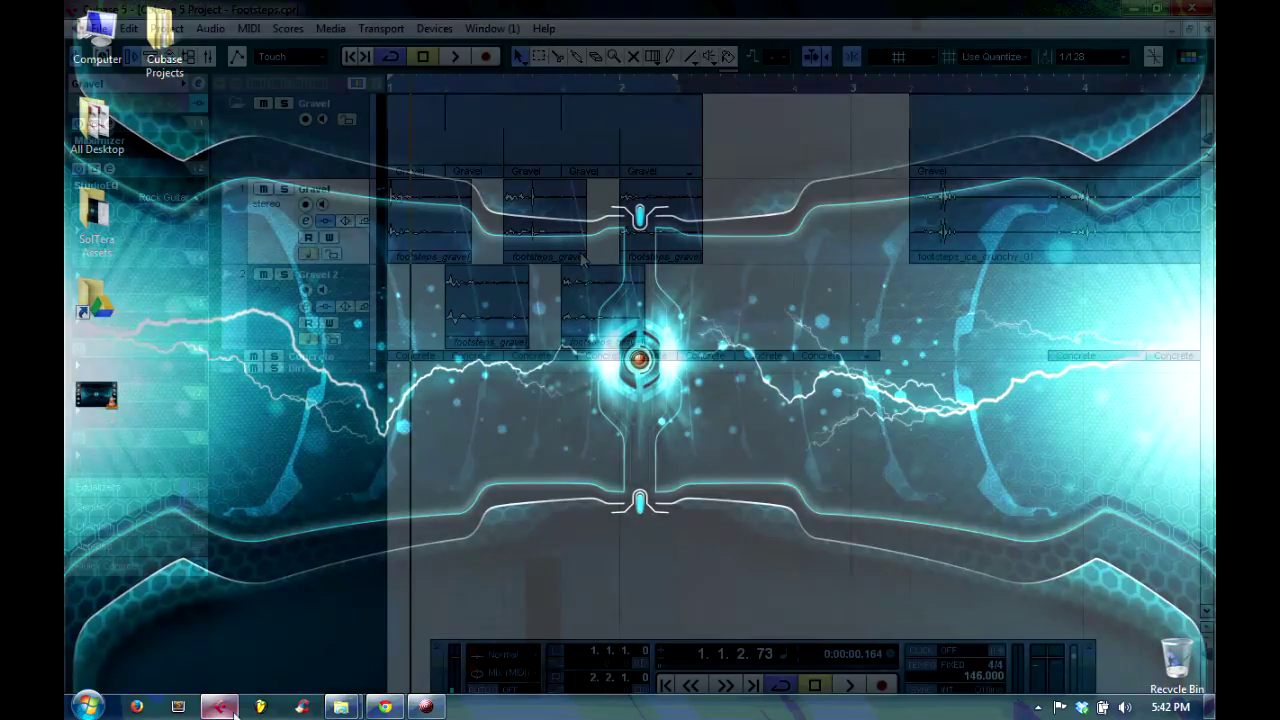
click(1133, 8)
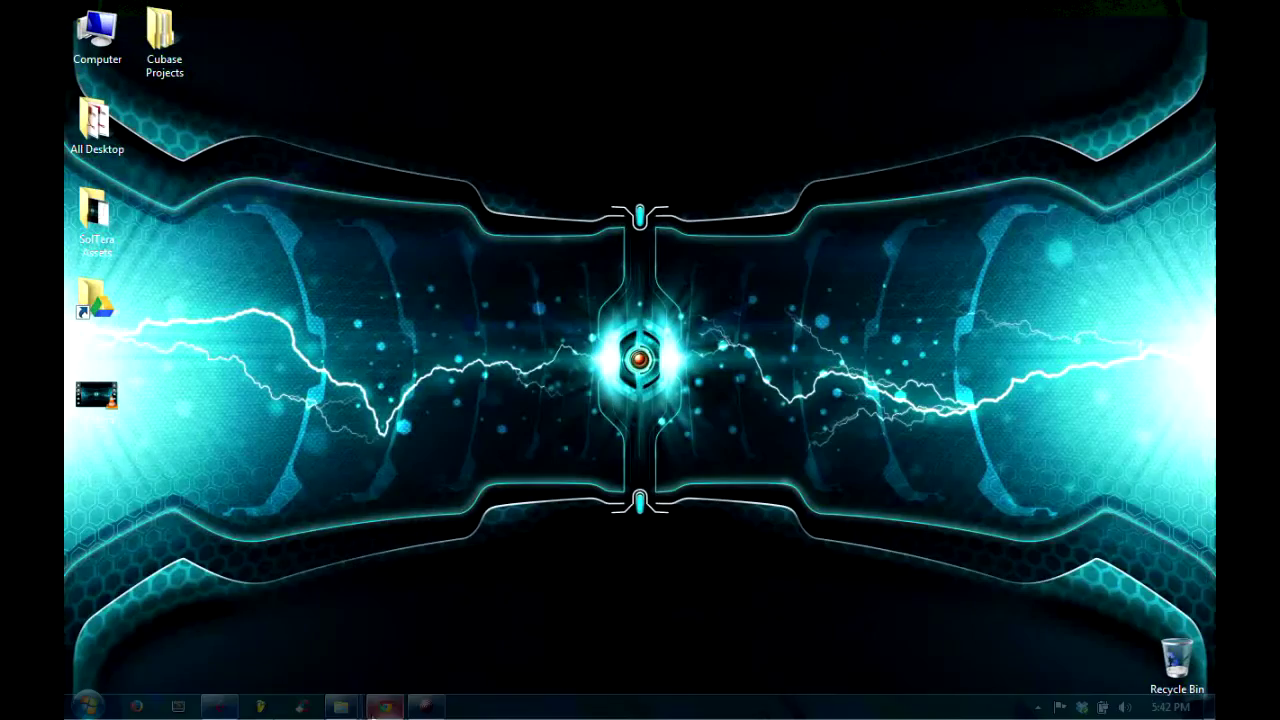
click(385, 707)
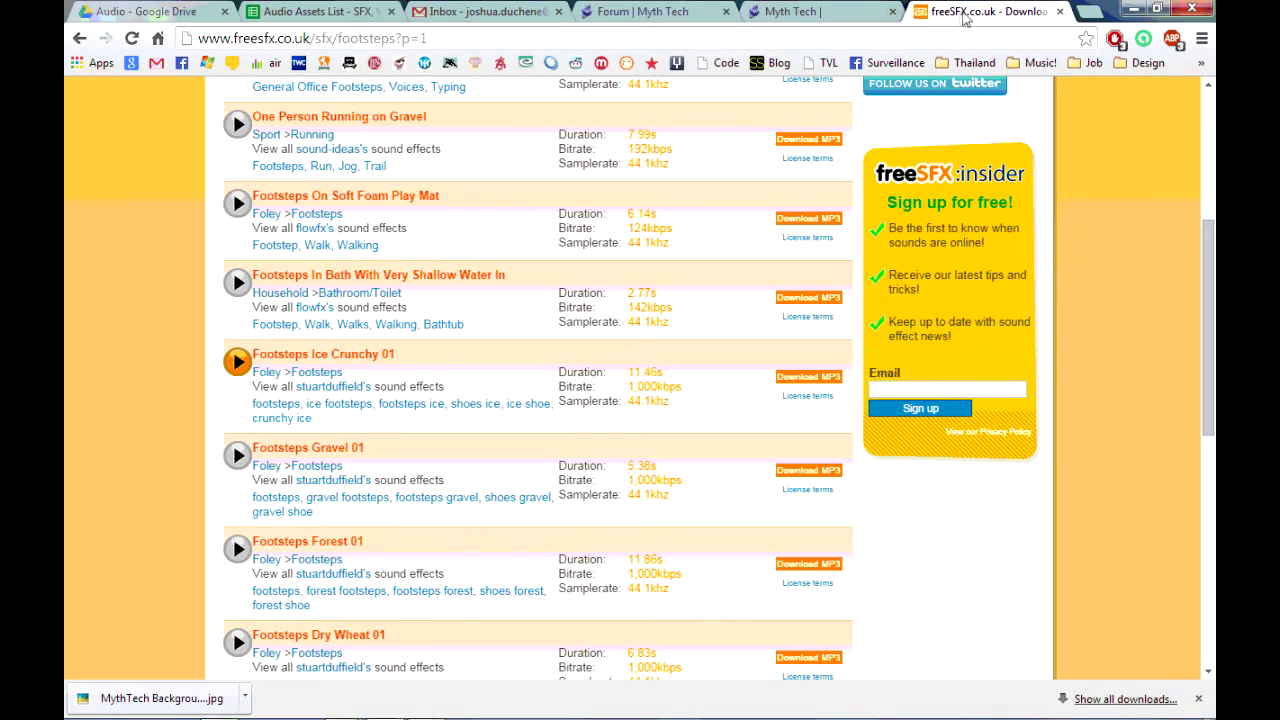
click(320, 11)
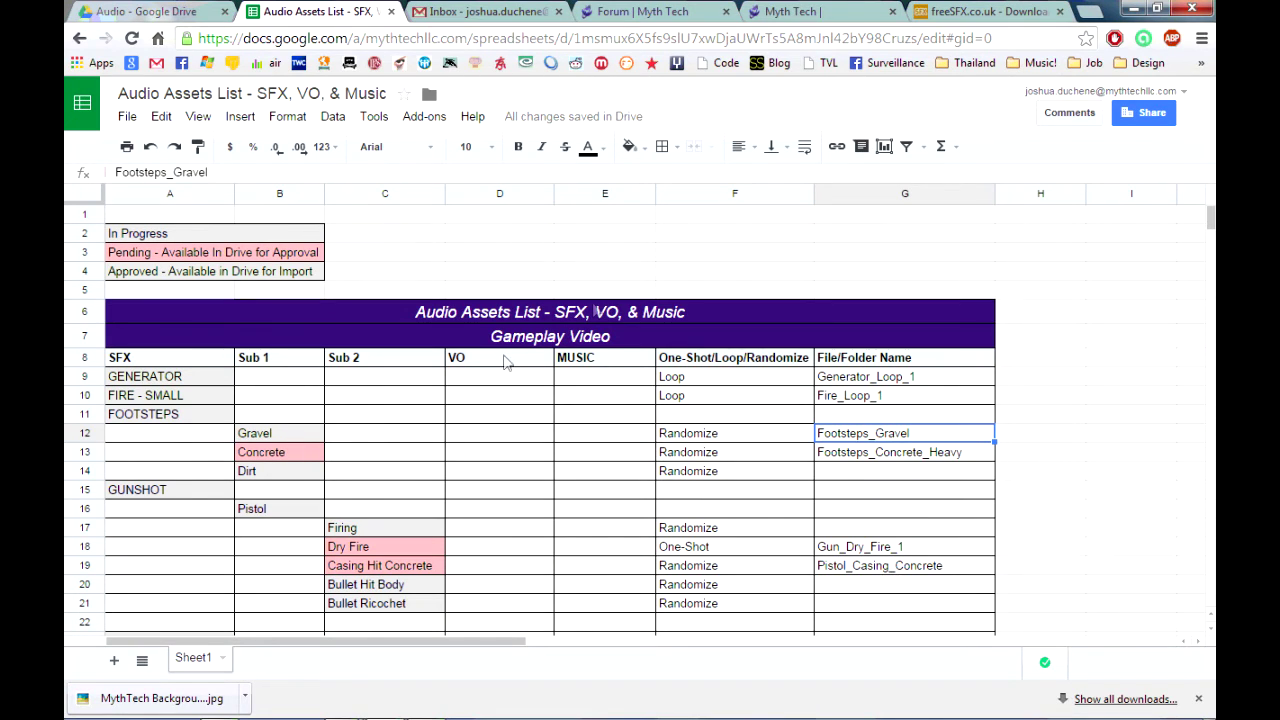
Step: Scroll down the Audio Assets List and back up, then minimize Chrome
scroll(637, 471, down, 7)
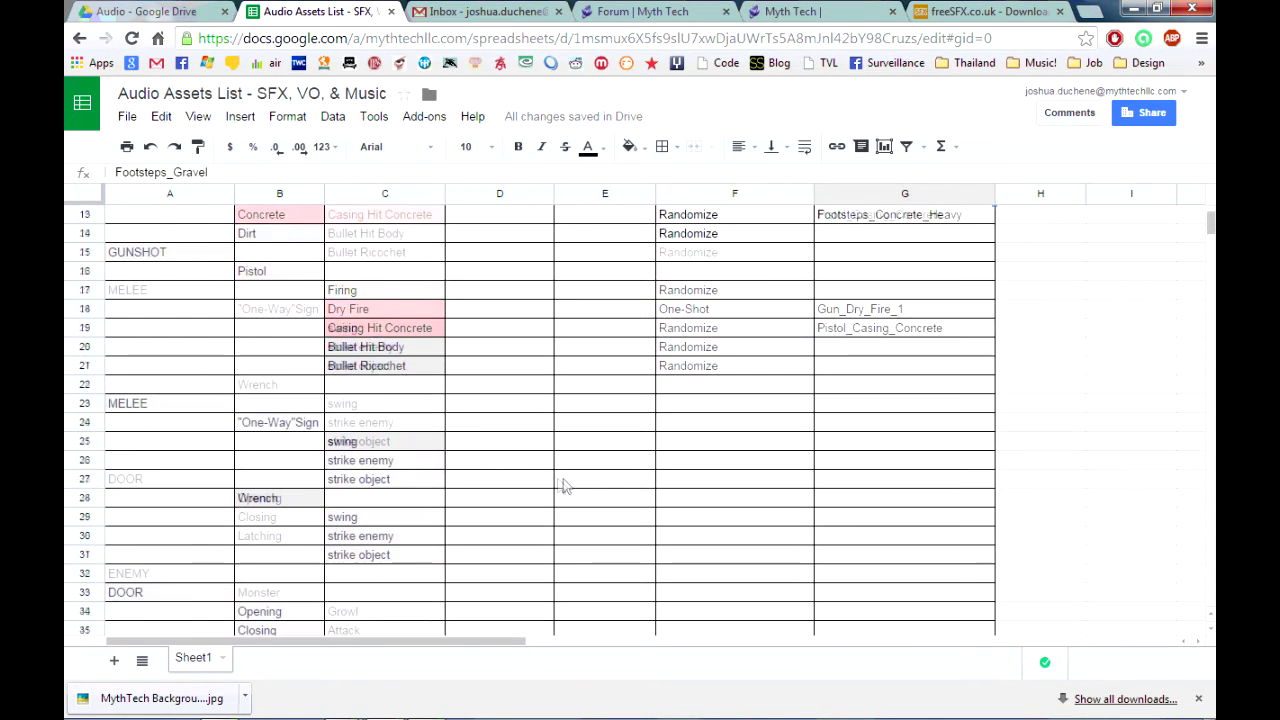
scroll(495, 528, down, 2)
scroll(490, 530, up, 9)
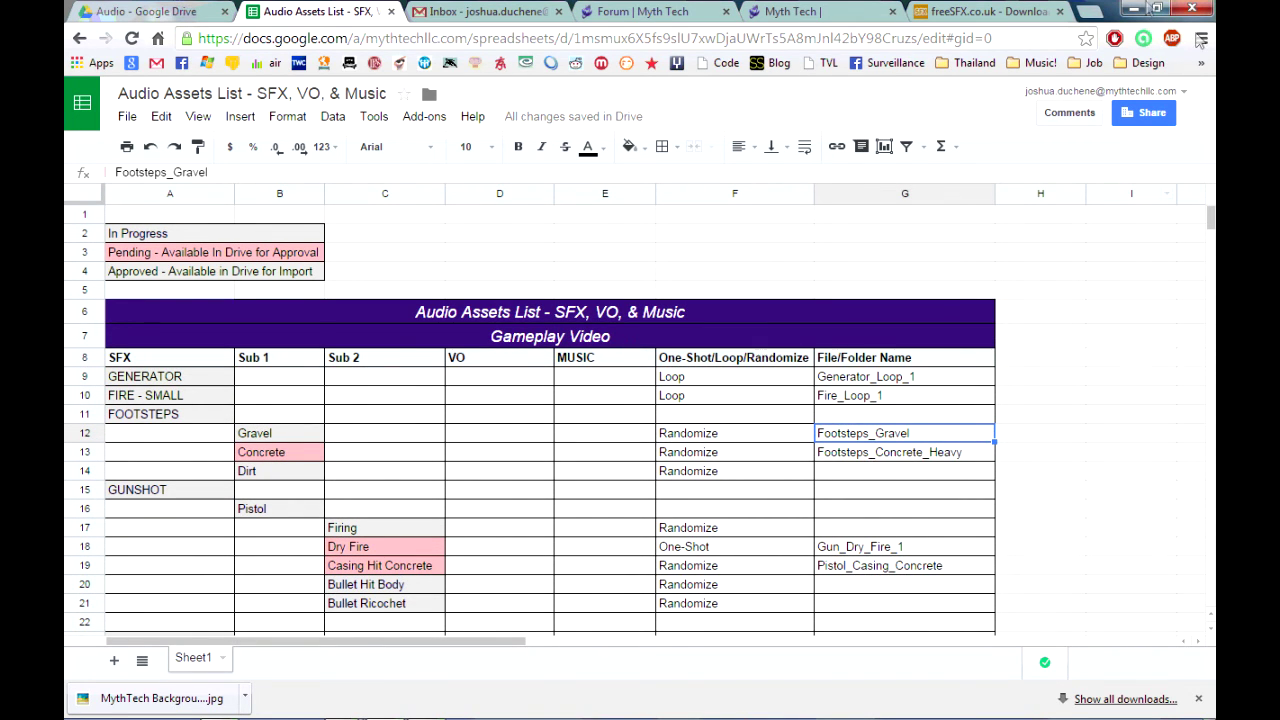
click(1134, 9)
mouse_move(330, 715)
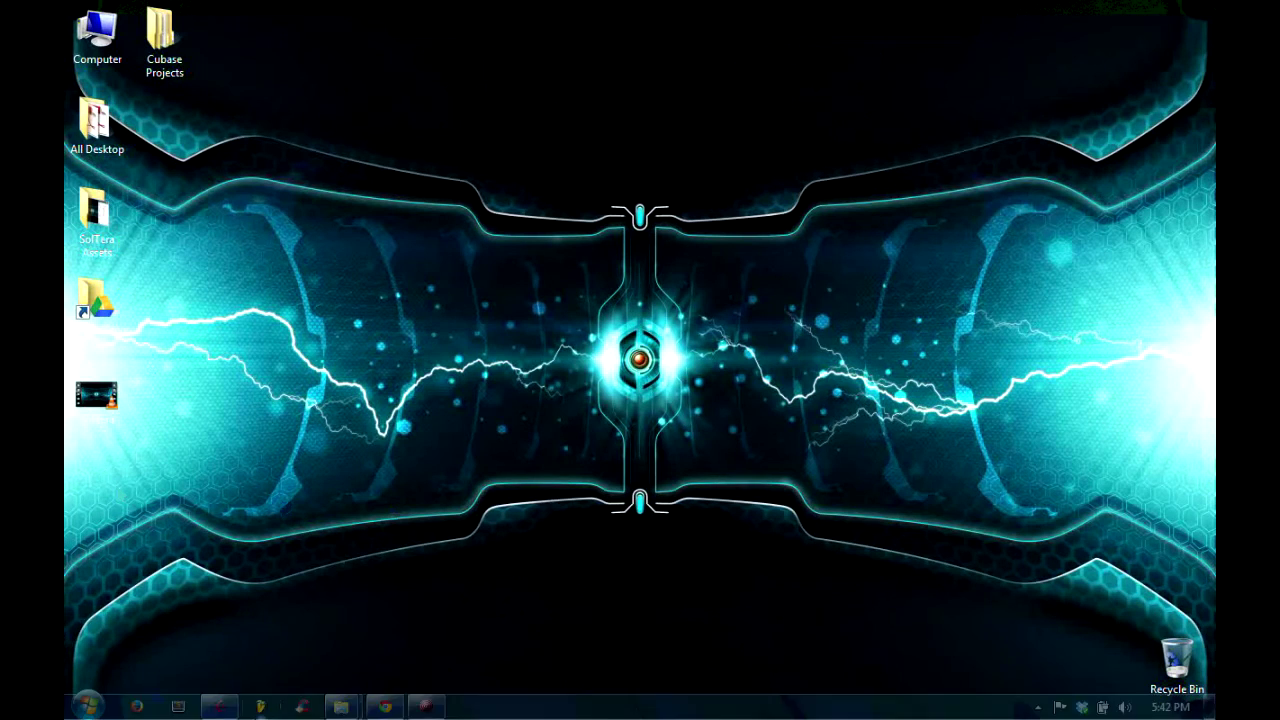